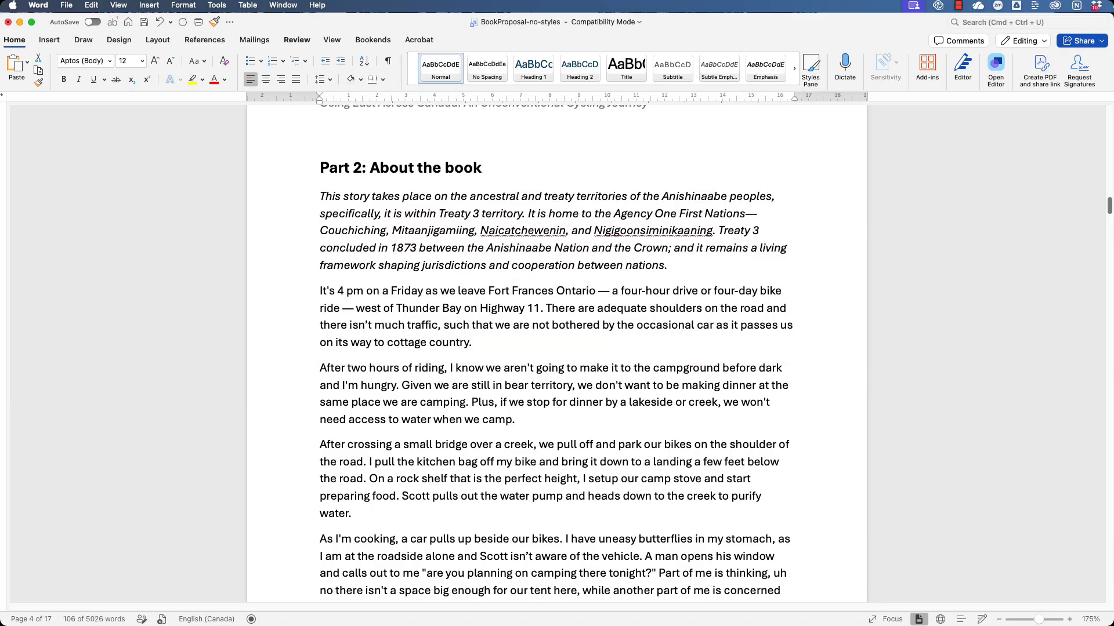
- Show the Styles pane and set its list to display all styles
left_click(813, 70)
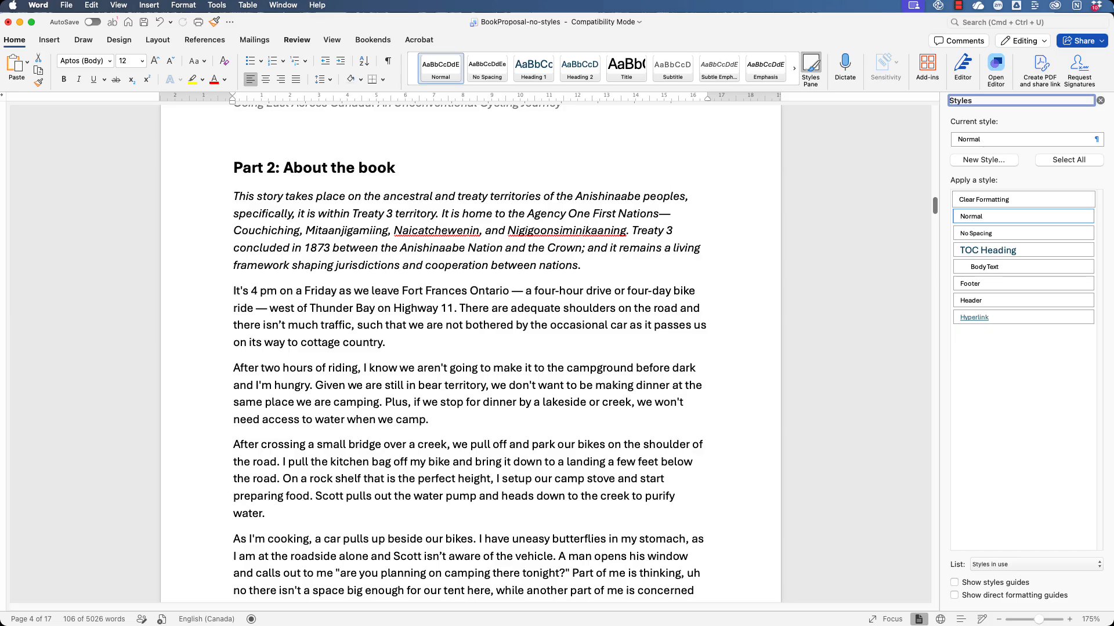
left_click(1039, 568)
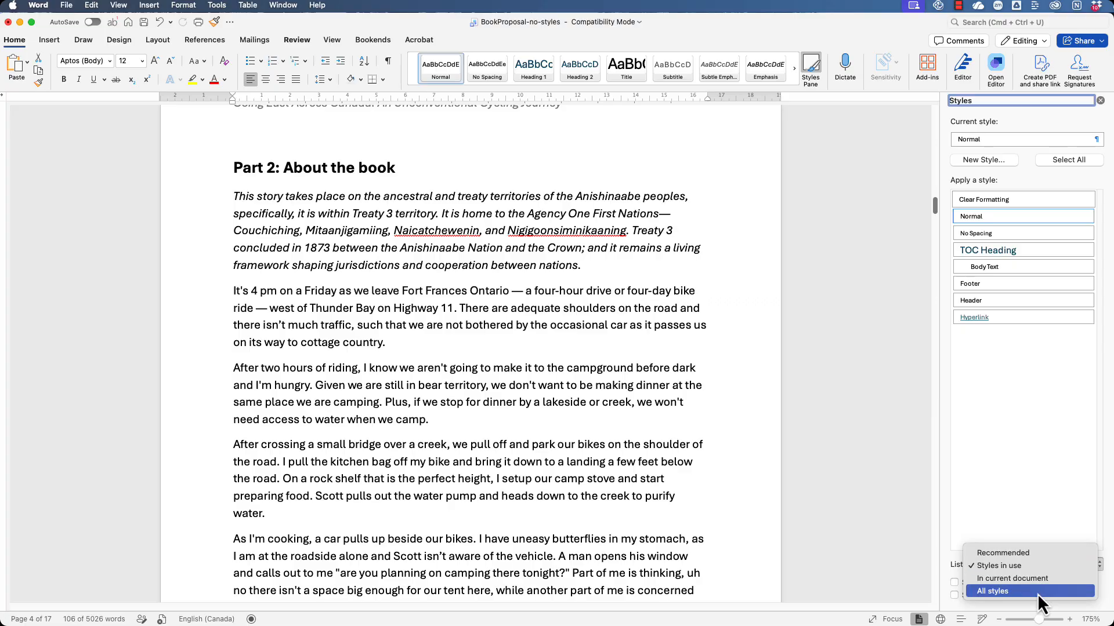
left_click(1037, 593)
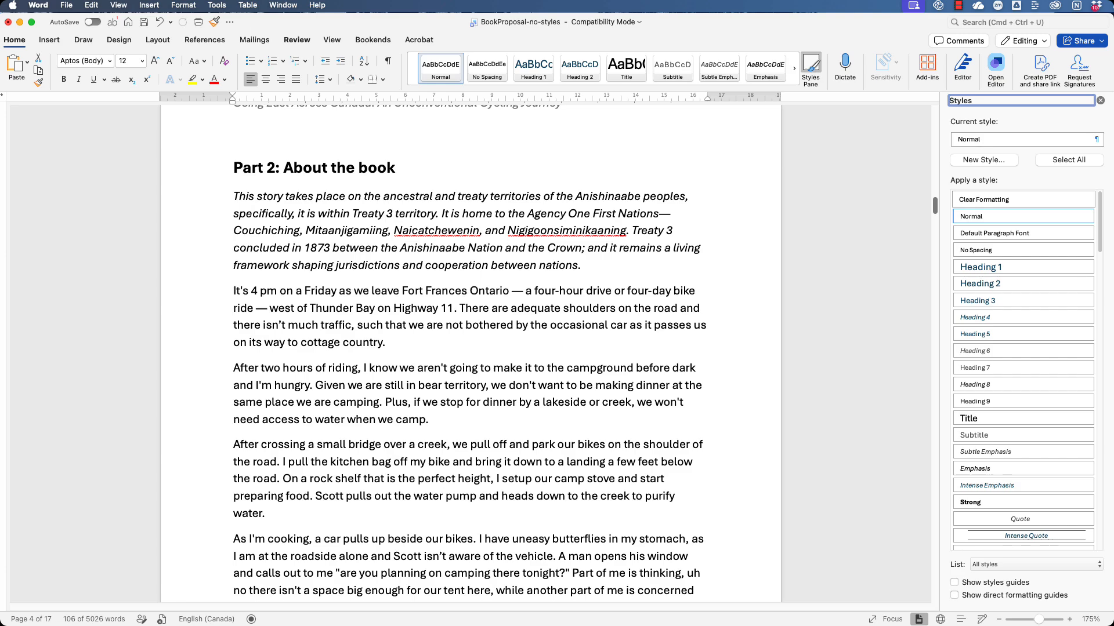
- Set 12 pt spacing before and after for the paragraph beginning "It's 4 pm on a Friday"
left_click_drag(235, 290, 403, 341)
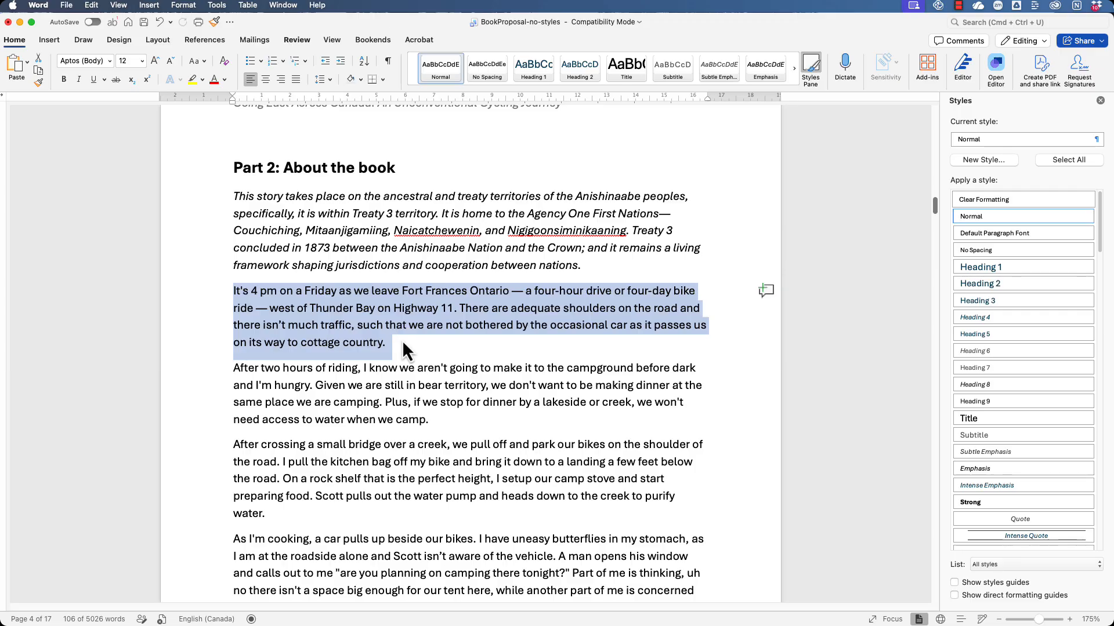
right_click(357, 305)
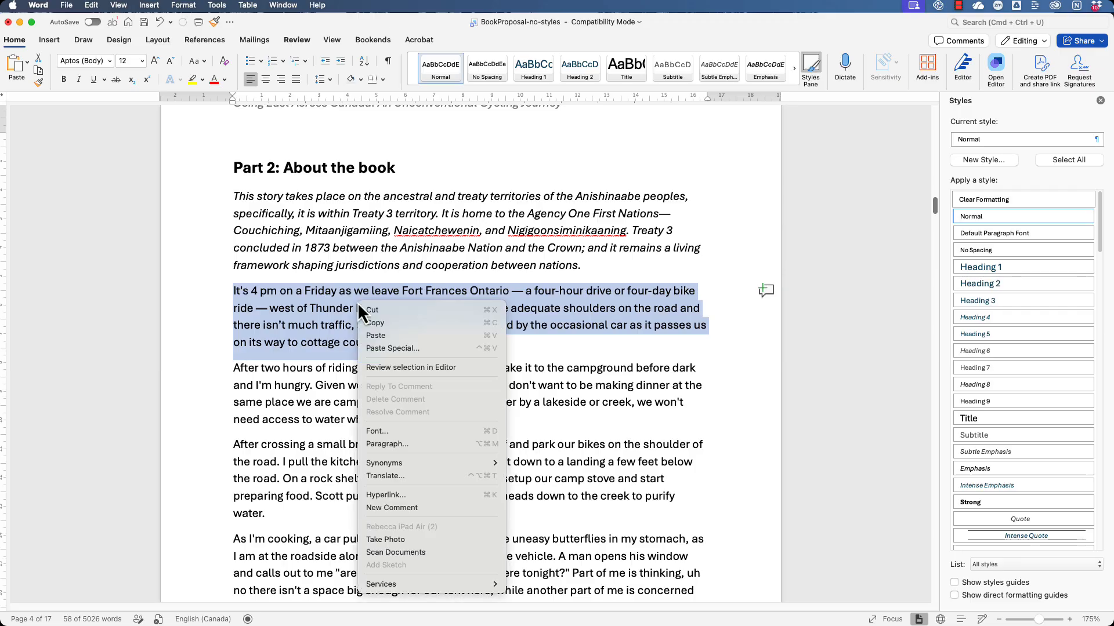
left_click(419, 445)
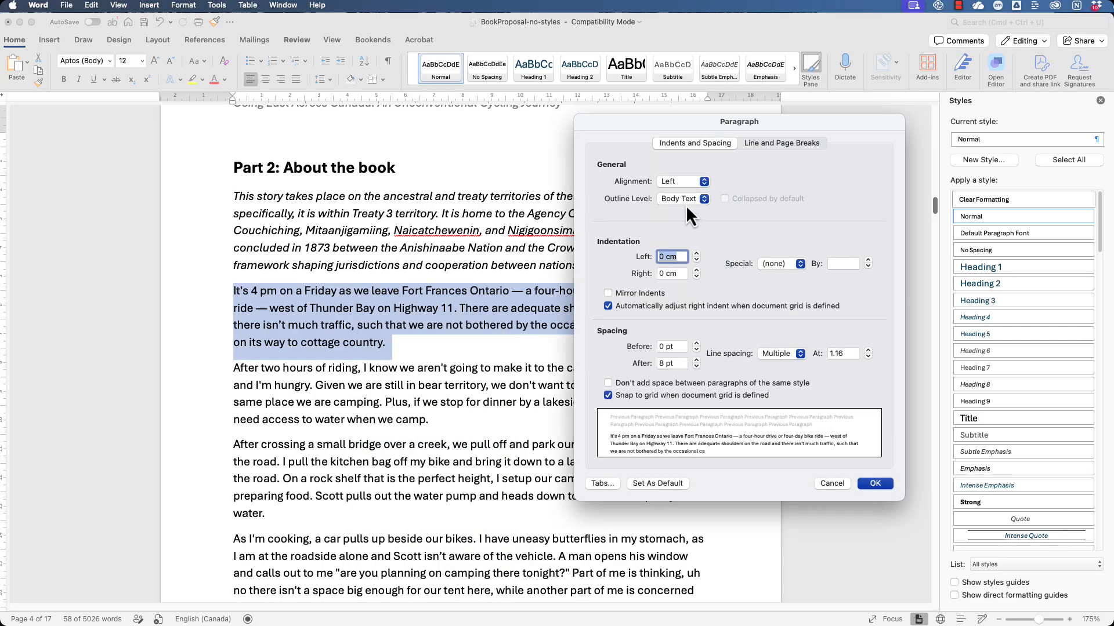
double_click(662, 346)
type("12")
key("Tab")
type("12")
- Give the selected paragraph a line spacing of 1.5 and a 1.27 cm first-line indent, and apply the paragraph settings
double_click(835, 353)
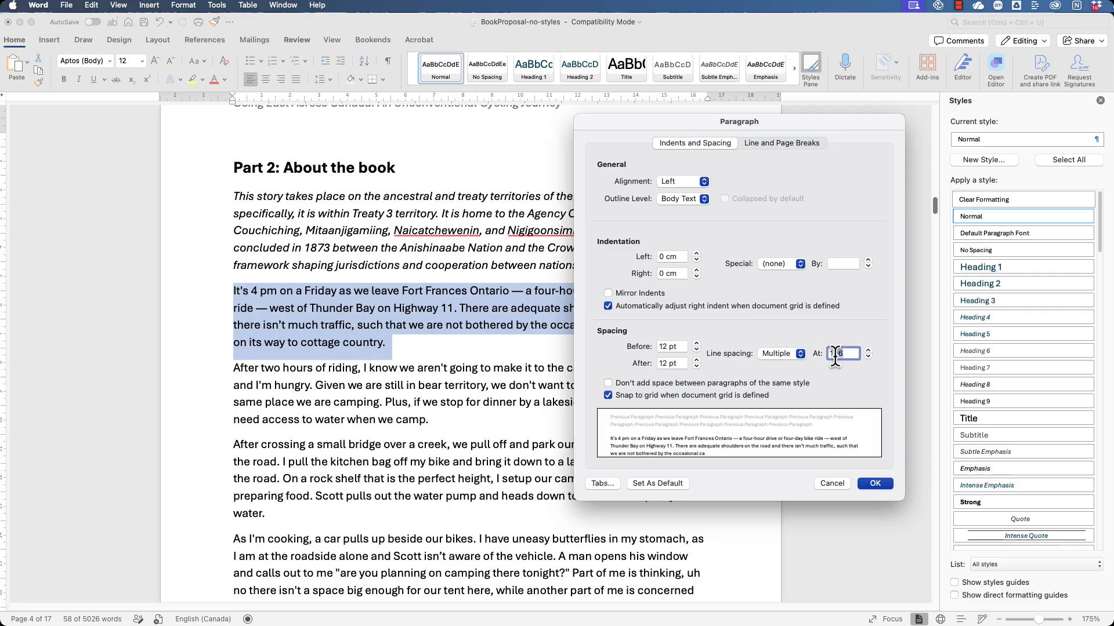
type("1.5")
left_click(798, 264)
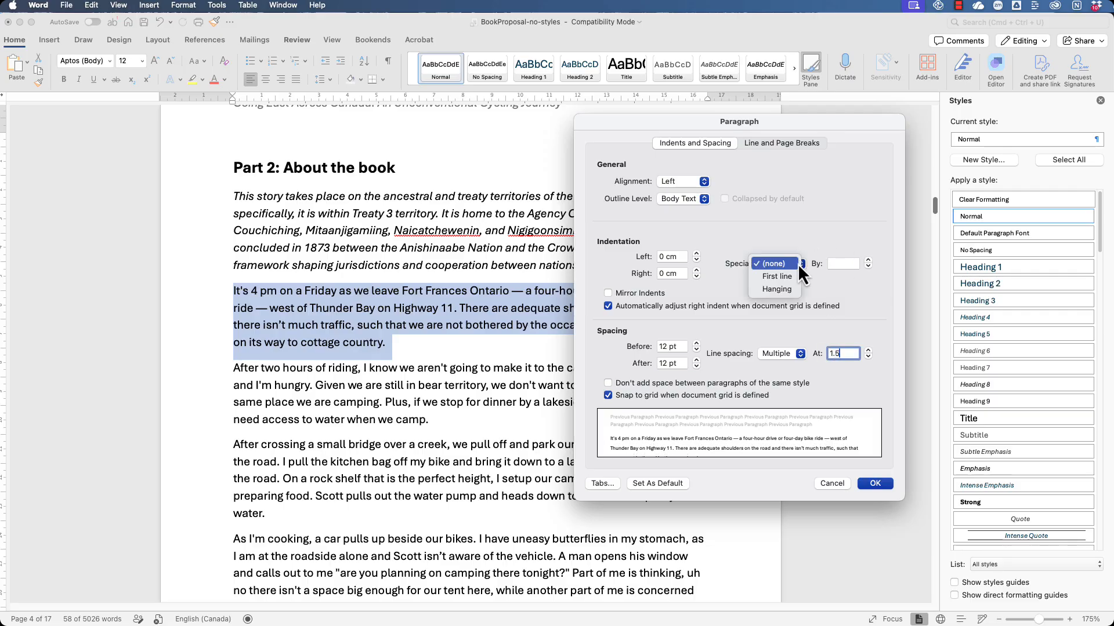
left_click(877, 485)
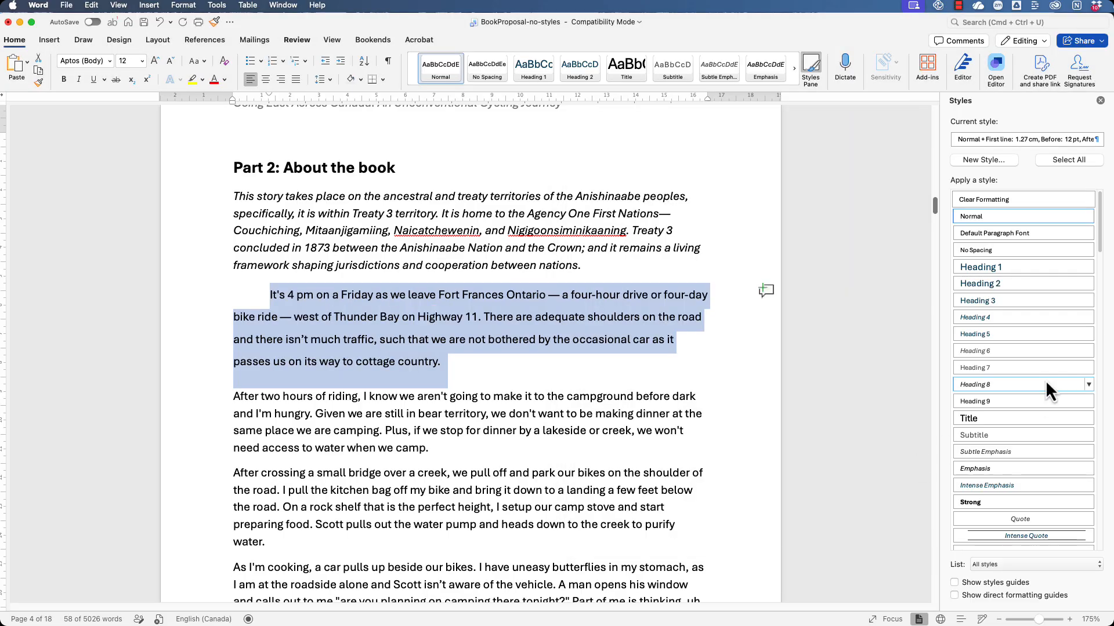
- Update the Body Text style to match the formatting of the selected paragraph
scroll(1045, 383, "down", 10)
scroll(1045, 381, "down", 3)
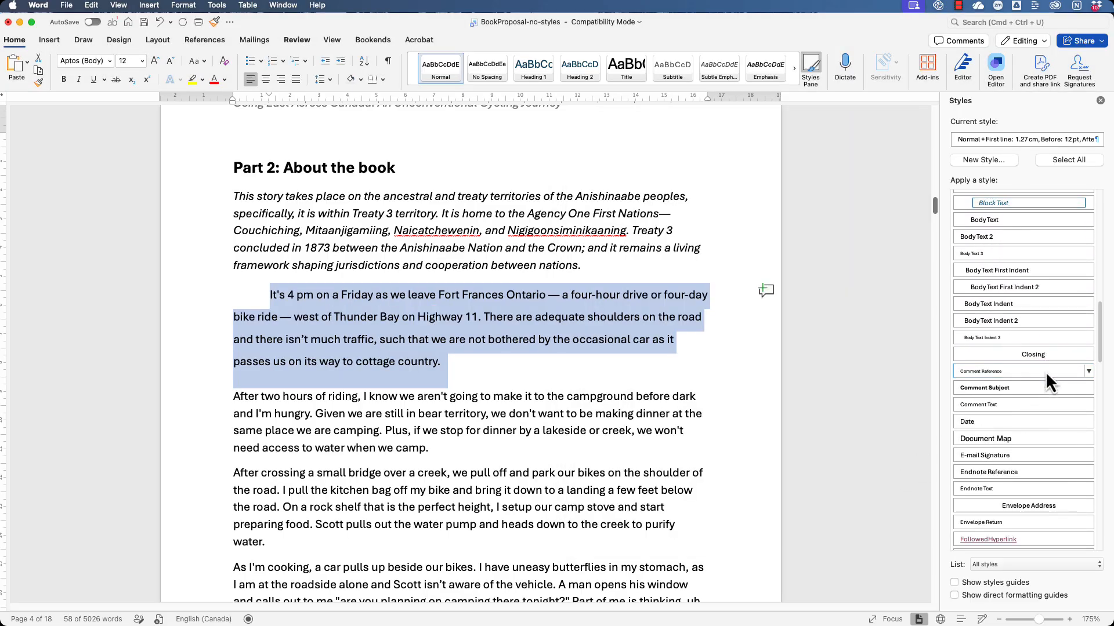
left_click(1088, 262)
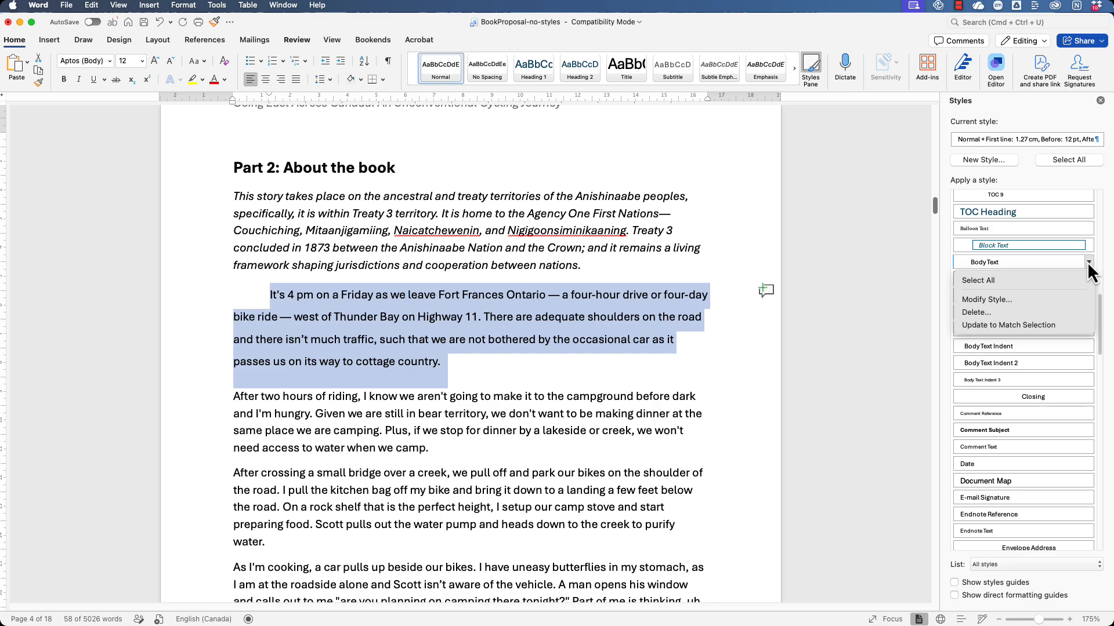
left_click(1009, 323)
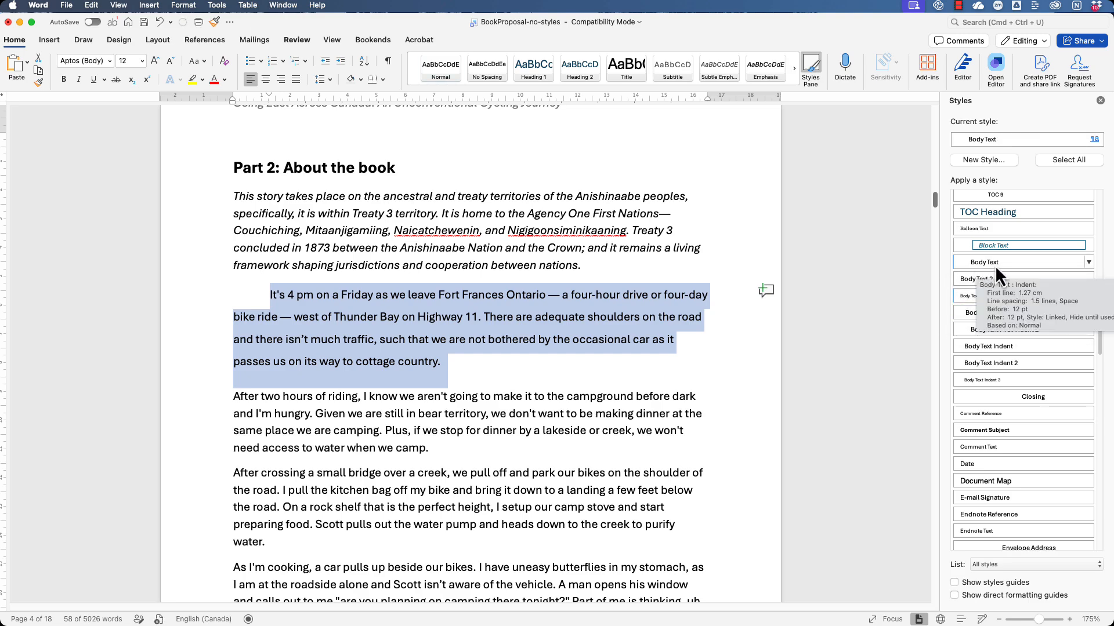
left_click(606, 369)
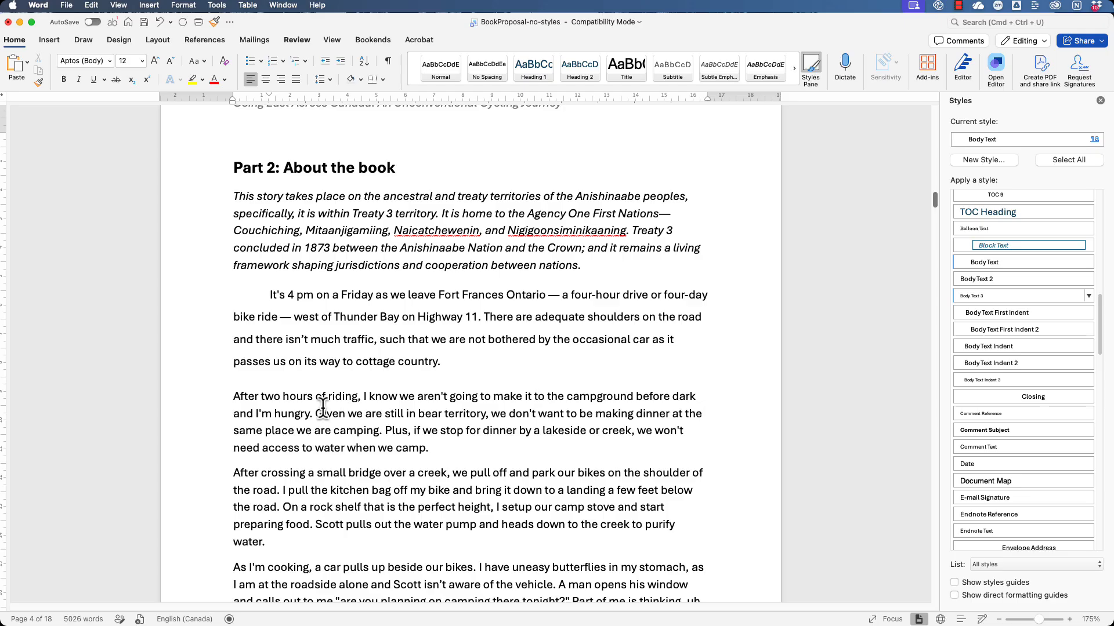
- Apply the Body Text style to the two paragraphs beginning "After two hours of riding" and "After crossing a small bridge"
scroll(345, 409, "down", 3)
left_click_drag(235, 308, 273, 455)
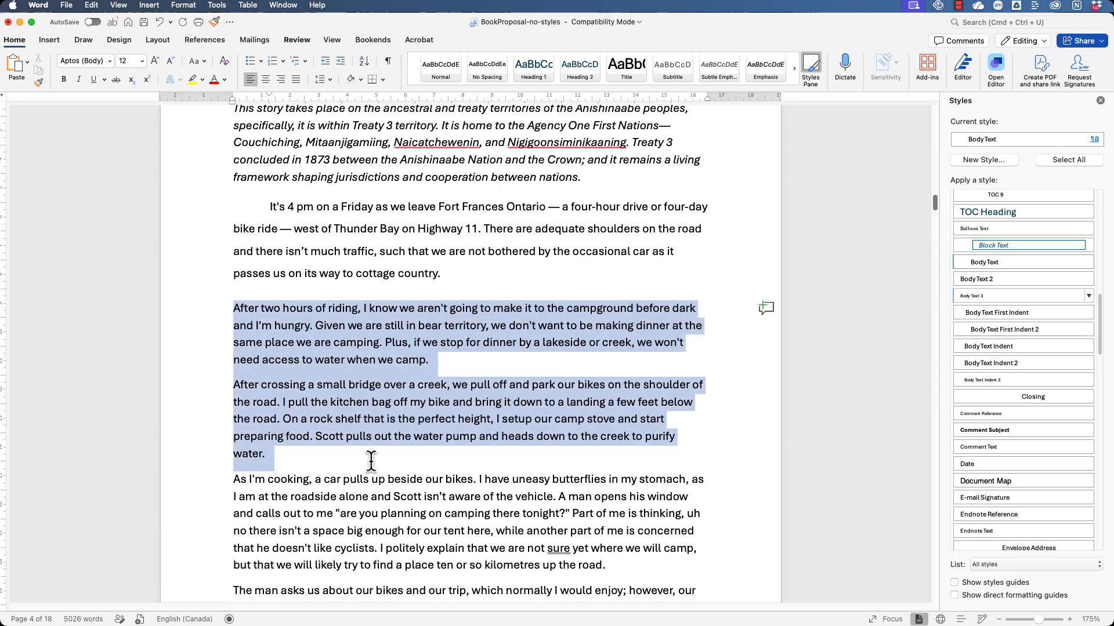
left_click(1008, 266)
left_click(649, 348)
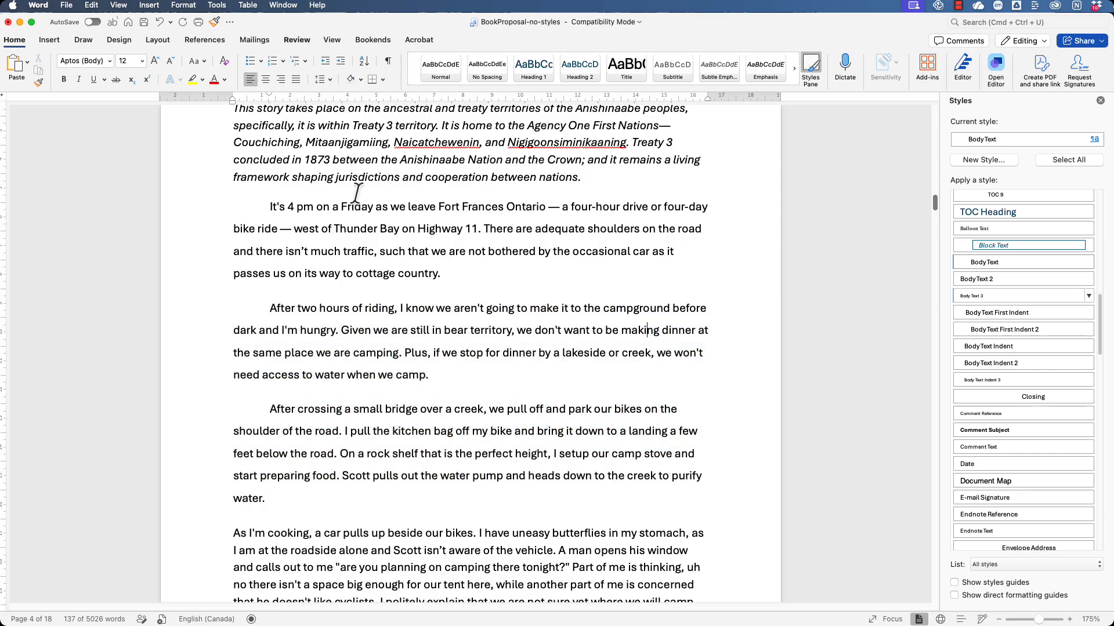
- Change the "It's 4 pm on a Friday" paragraph to double line spacing and update the Body Text style to match it
left_click_drag(270, 206, 457, 270)
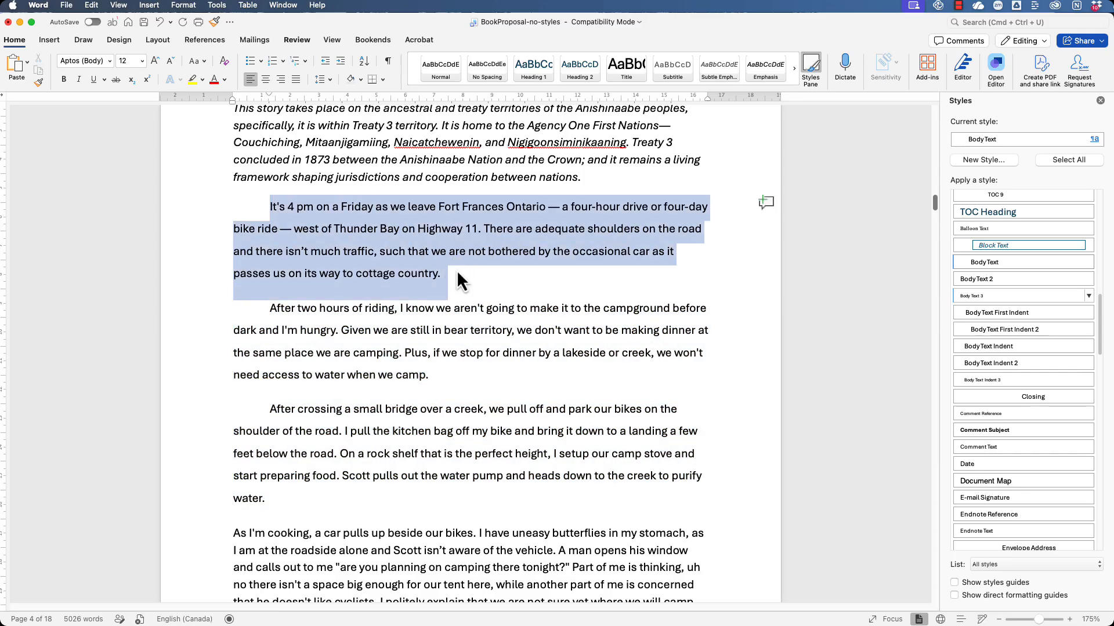
right_click(579, 237)
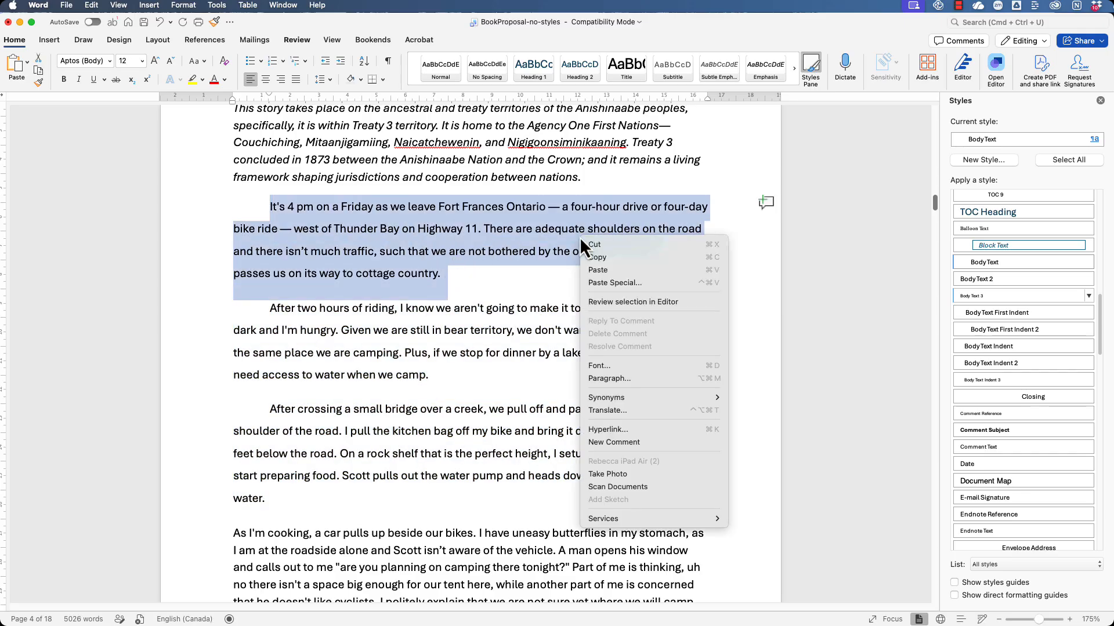
left_click(635, 377)
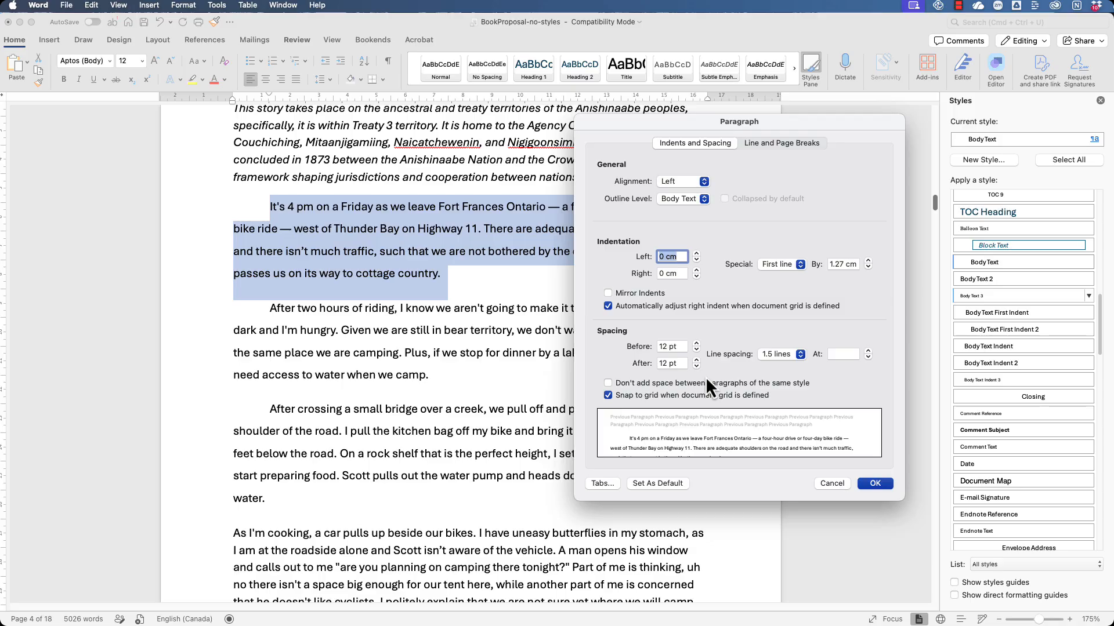
left_click(800, 353)
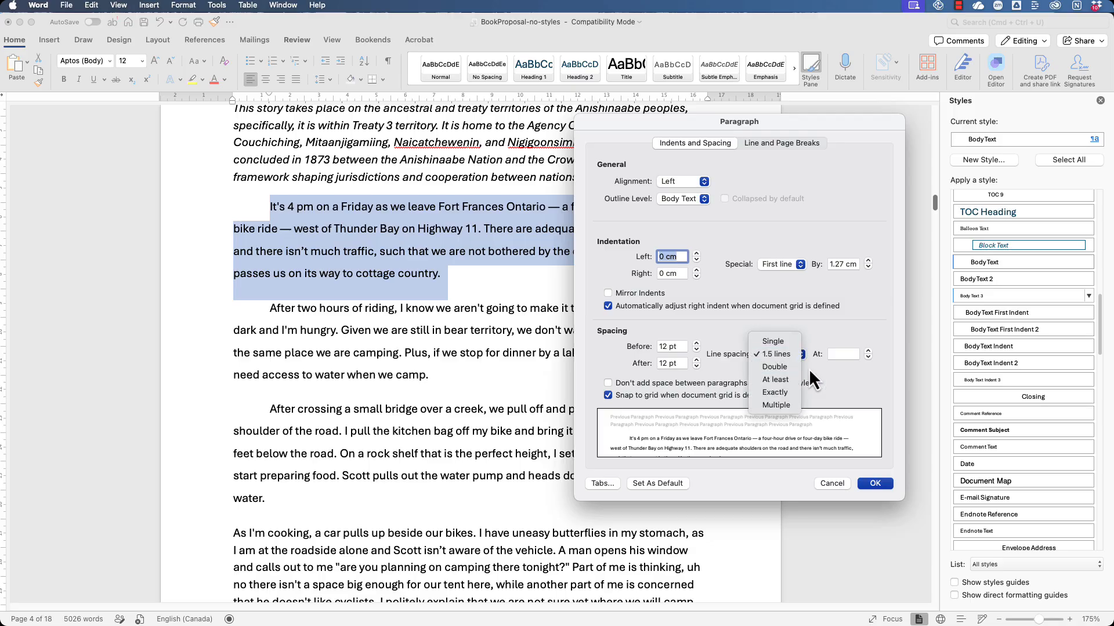
left_click(795, 367)
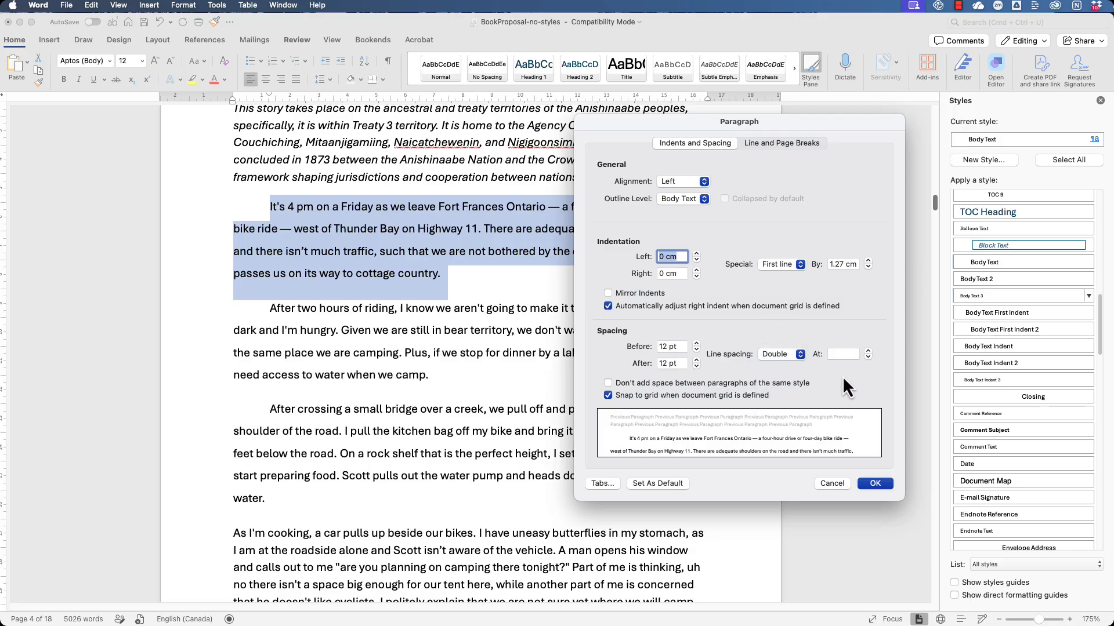
left_click(873, 484)
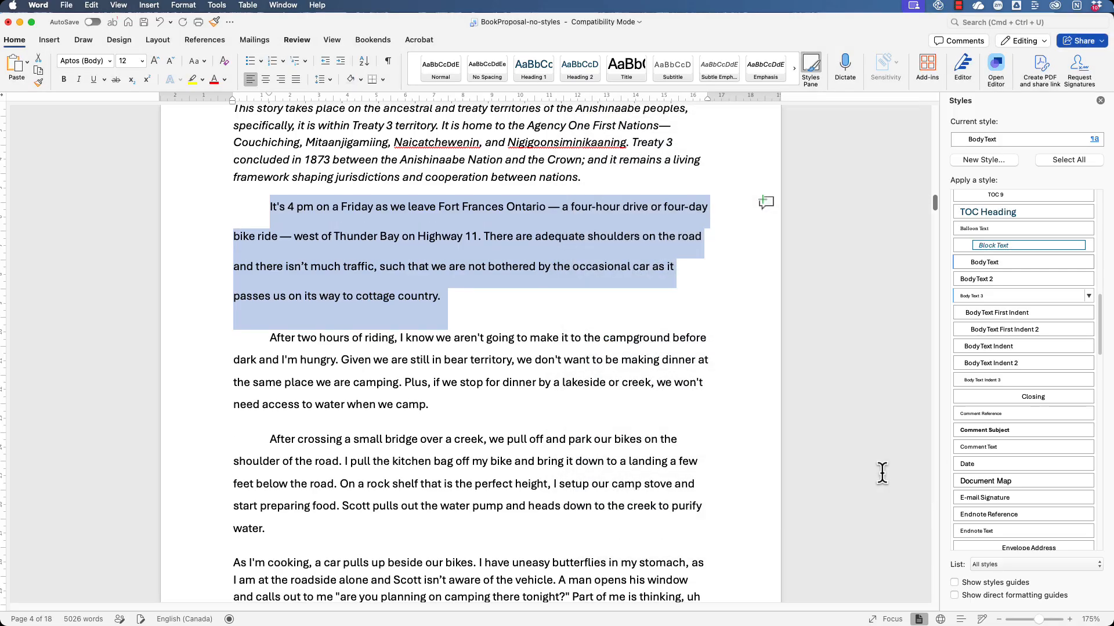
left_click(1089, 262)
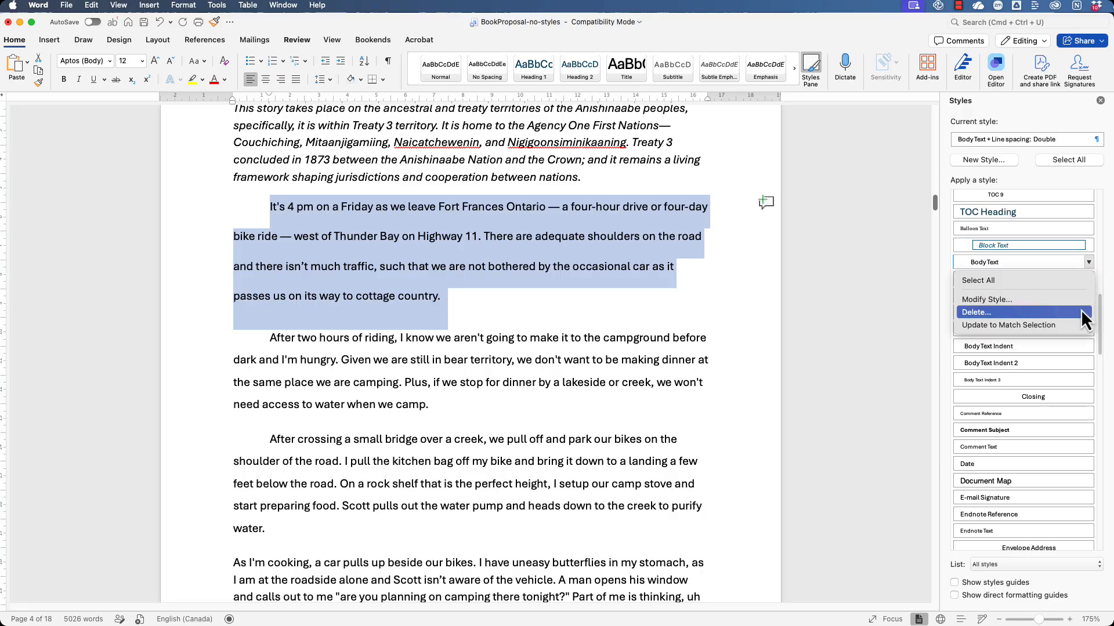
left_click(1075, 324)
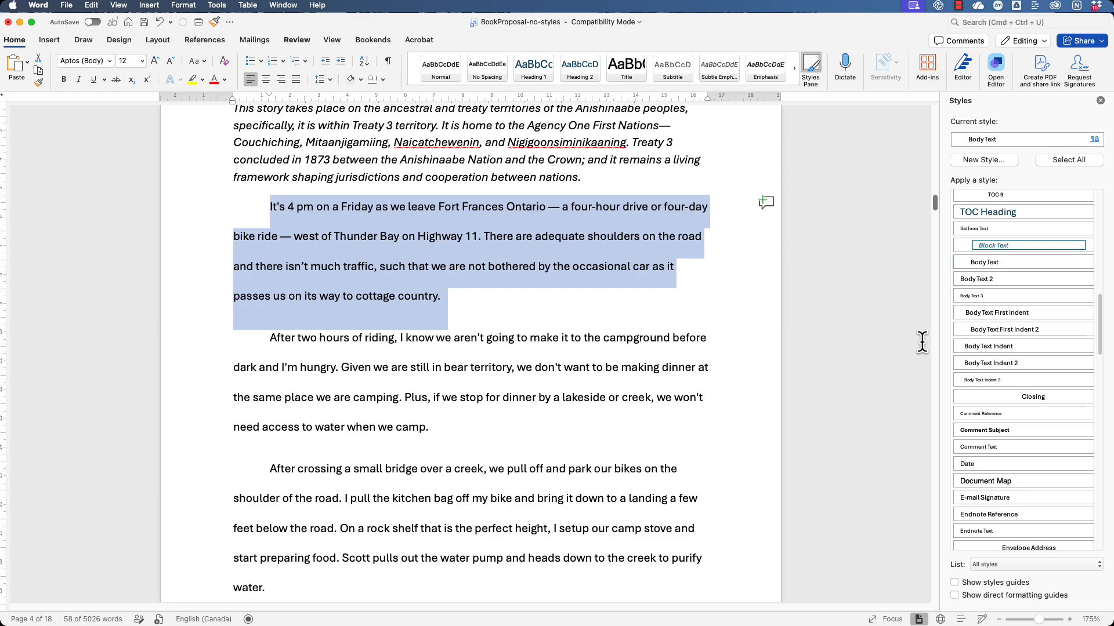
- Increase the left indent of the italic paragraph under the "Part 2: About the book" heading by one level
scroll(914, 340, "up", 5)
left_click(834, 328)
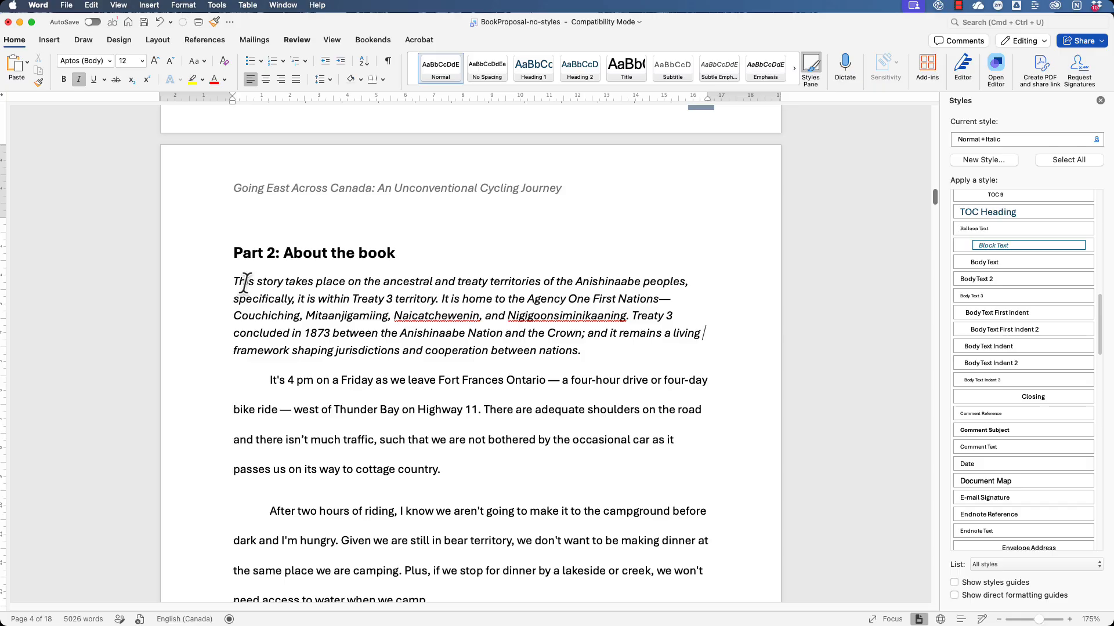
left_click_drag(244, 282, 592, 354)
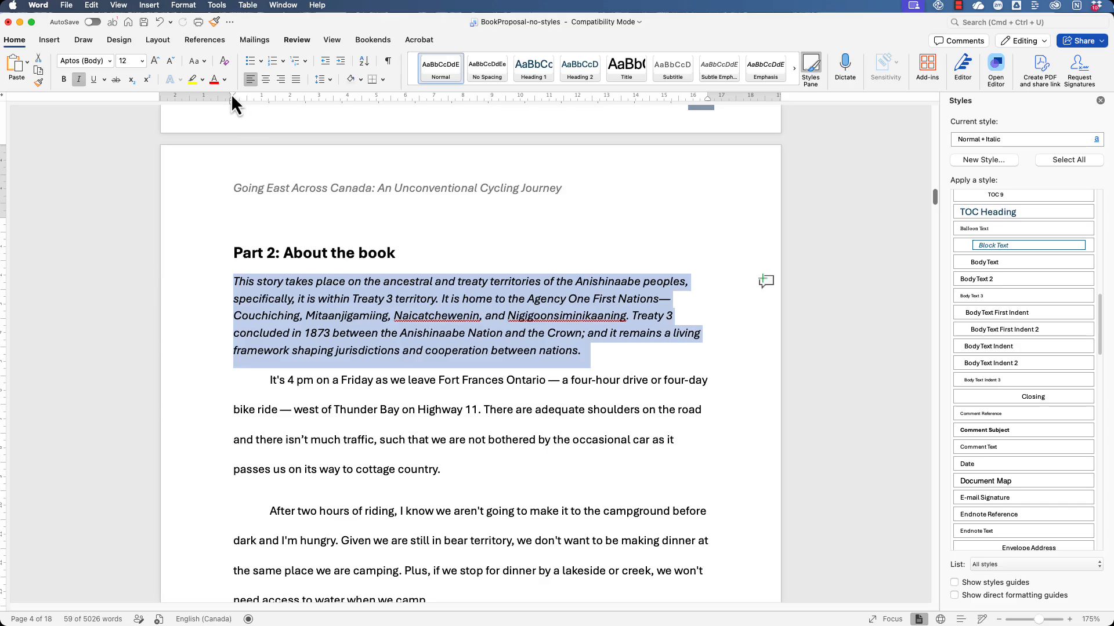
left_click(339, 63)
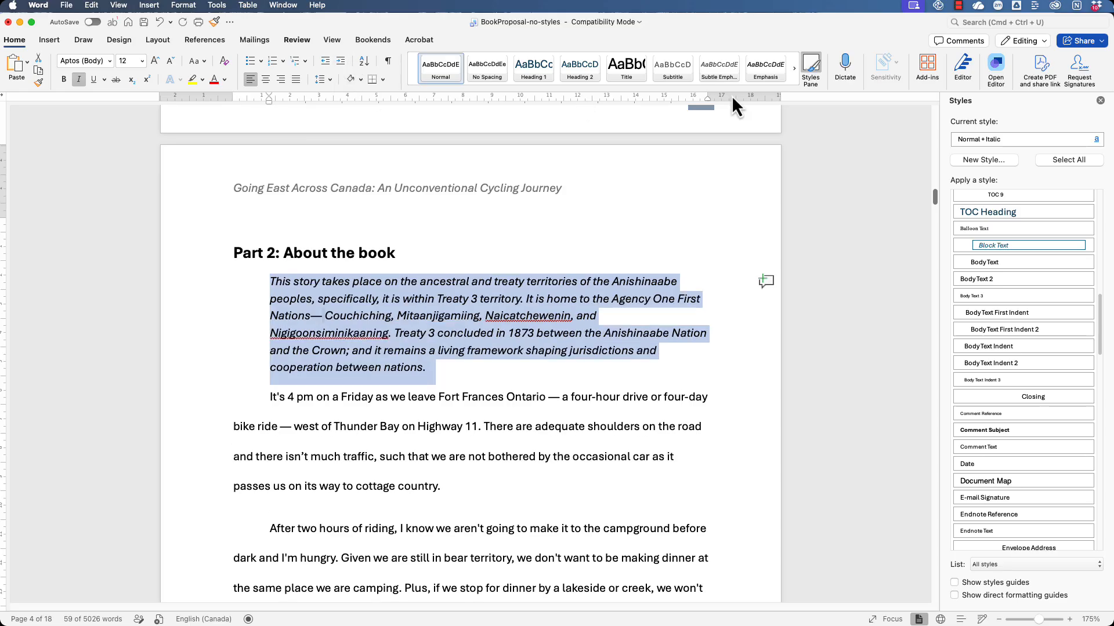
- Create a paragraph style named Land Acknowledgement from the indented italic paragraph's formatting and apply it to that paragraph
left_click(969, 160)
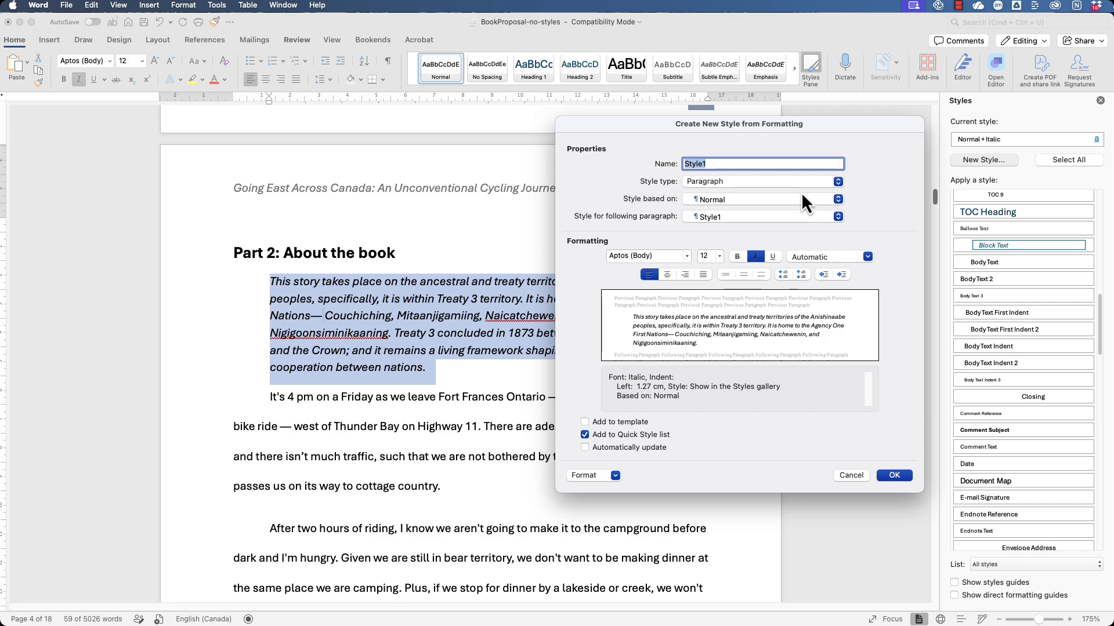
type("Lank")
key("BackSpace")
key("BackSpace")
type("d Acknowledgeme")
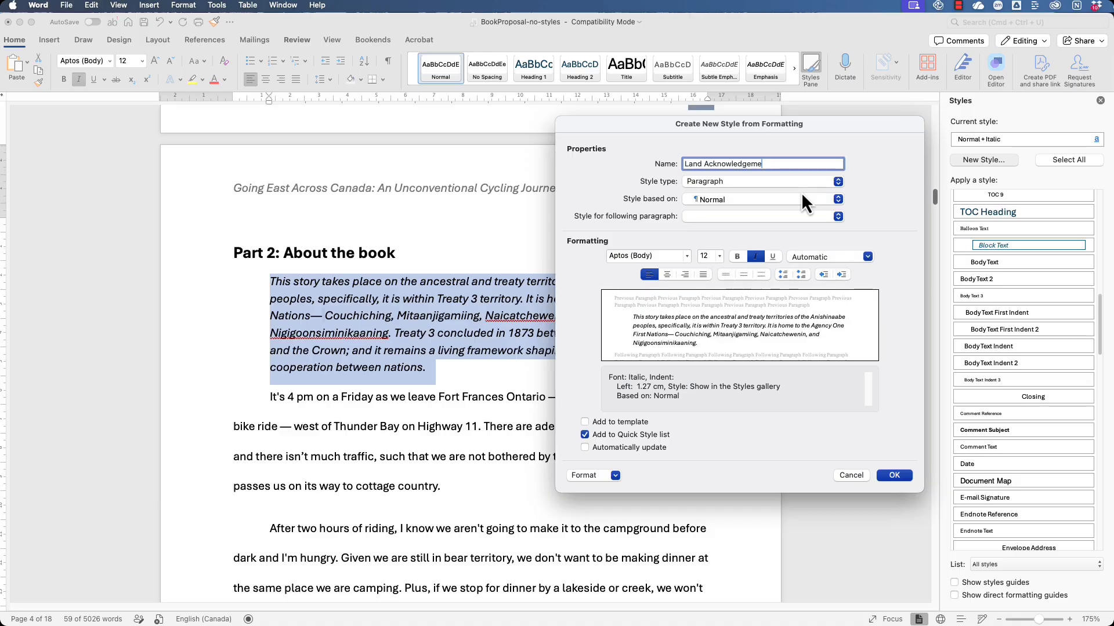
type("nt")
left_click(900, 479)
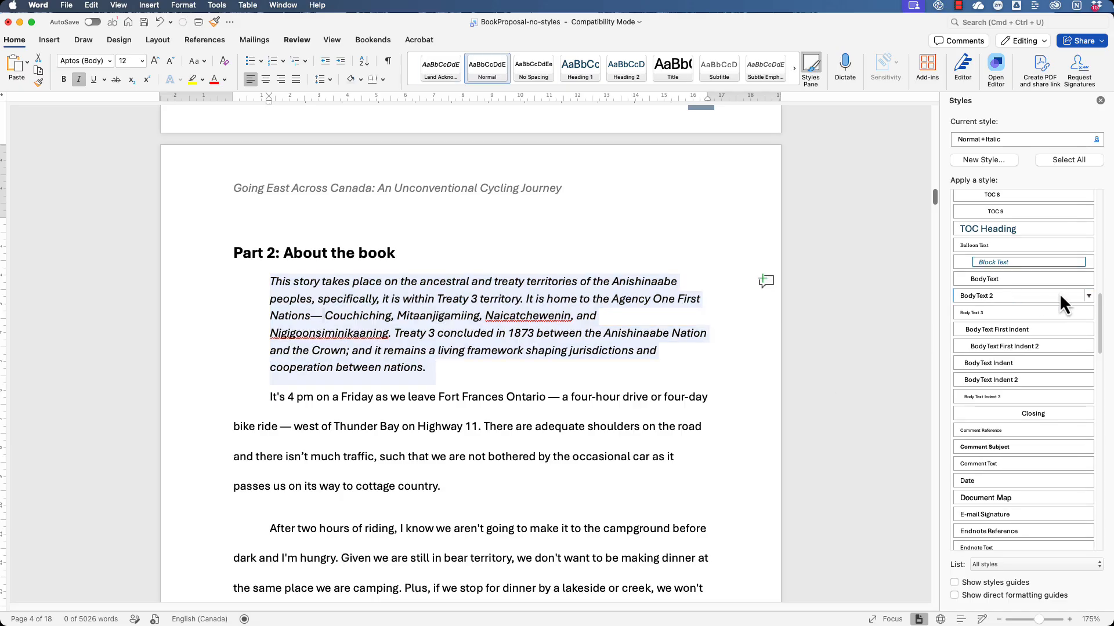
scroll(1059, 293, "up", 10)
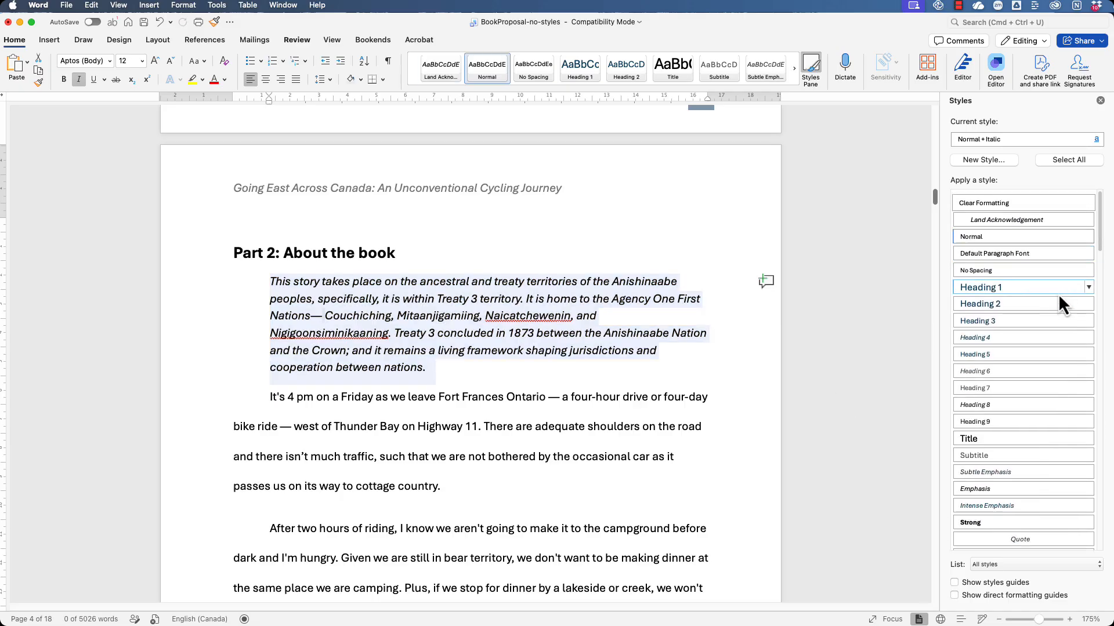
left_click(986, 216)
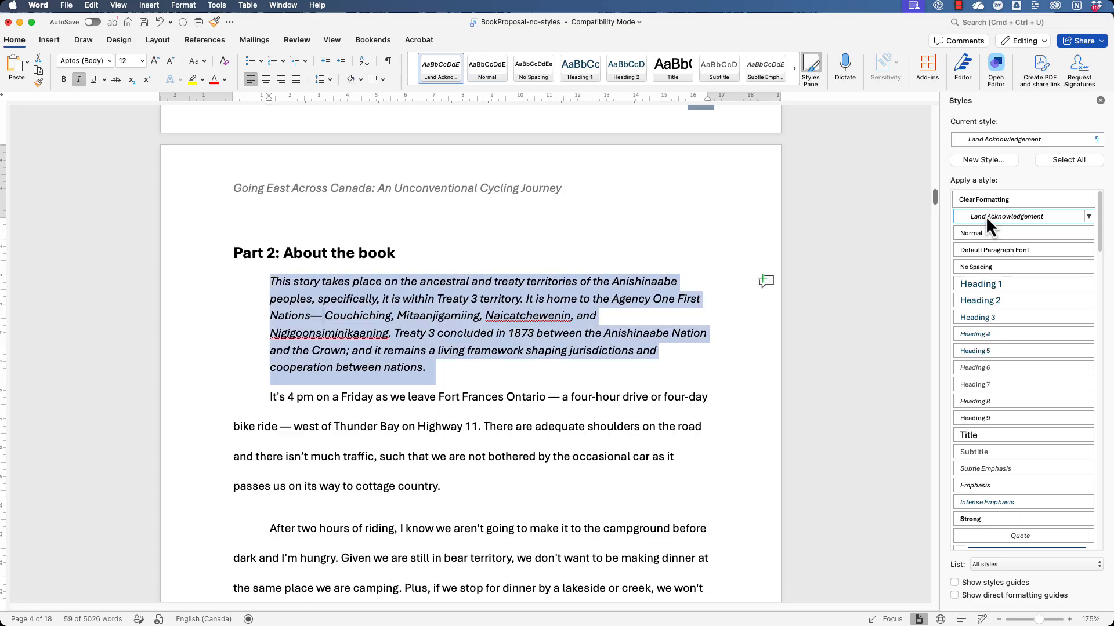